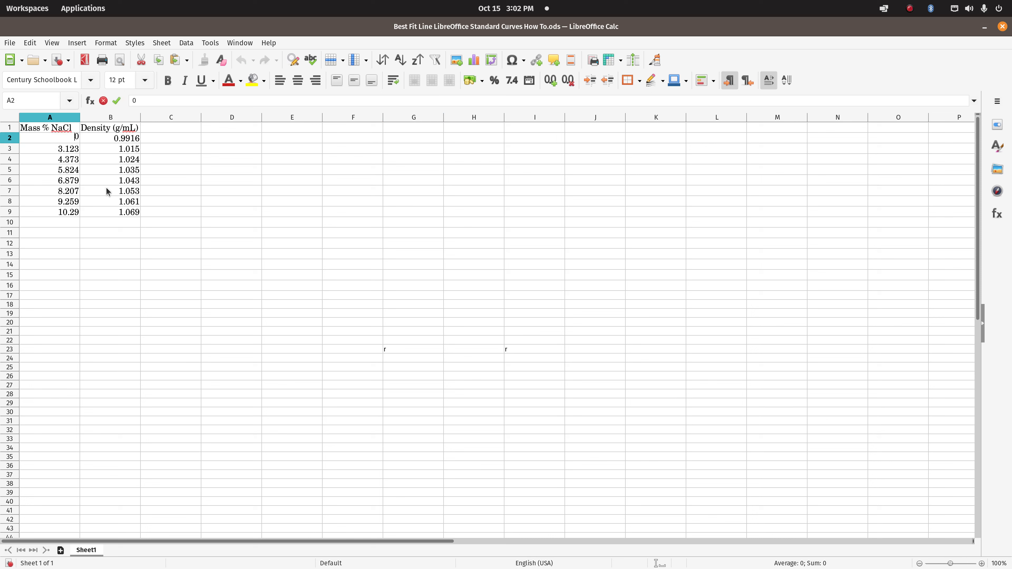
Insert an XY (Scatter) chart with points only from the data in A2:B9 and proceed to its chart elements
{"action": "left_click", "coordinate": [128, 212], "text": "shift"}
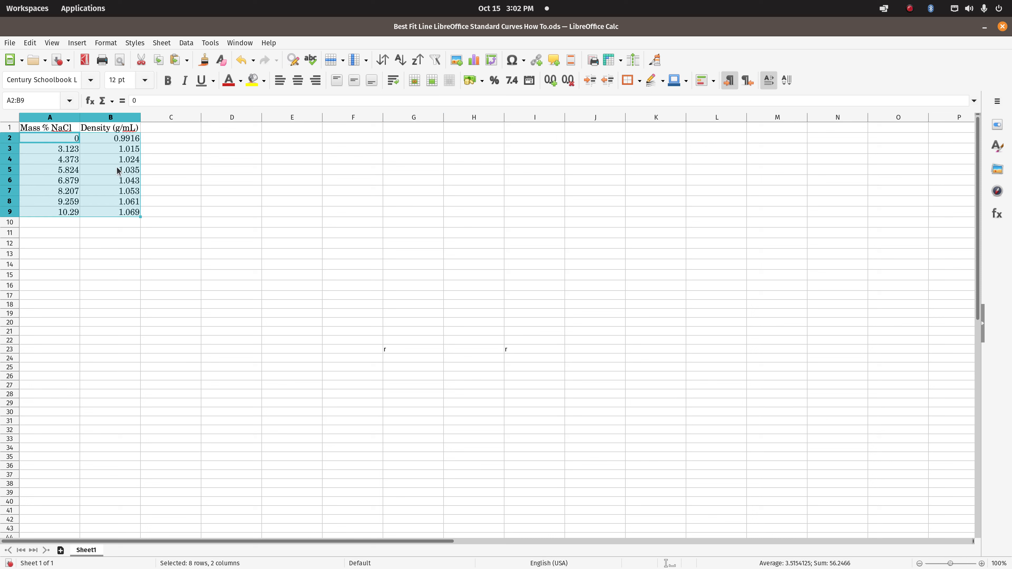
{"action": "left_click", "coordinate": [77, 43]}
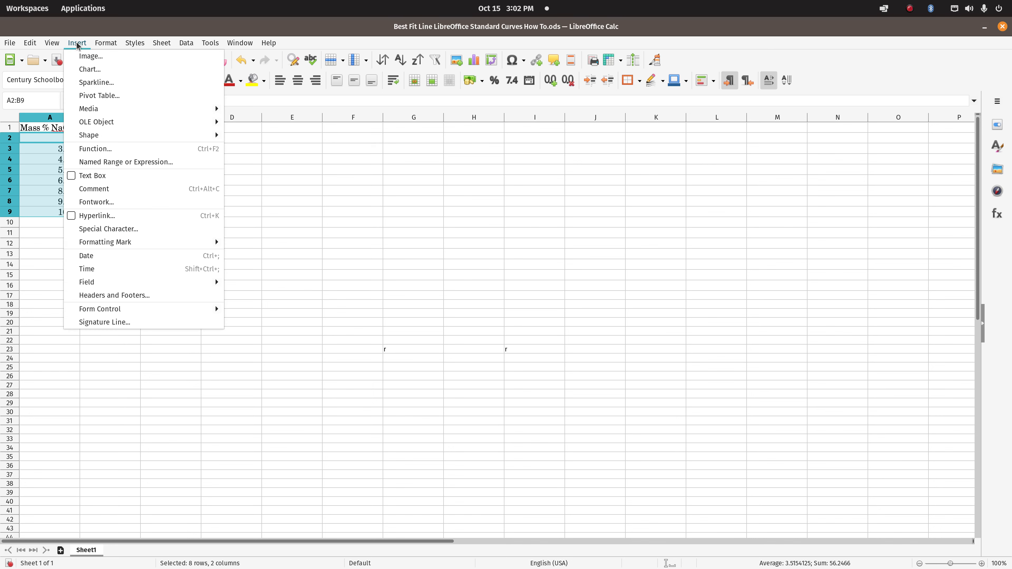
{"action": "left_click", "coordinate": [85, 71]}
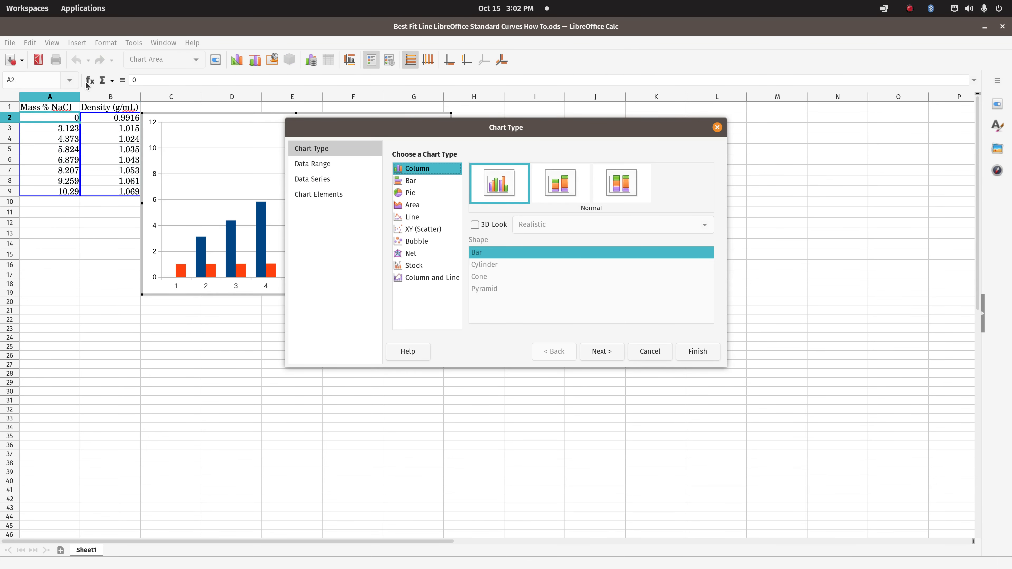
{"action": "left_click", "coordinate": [414, 229]}
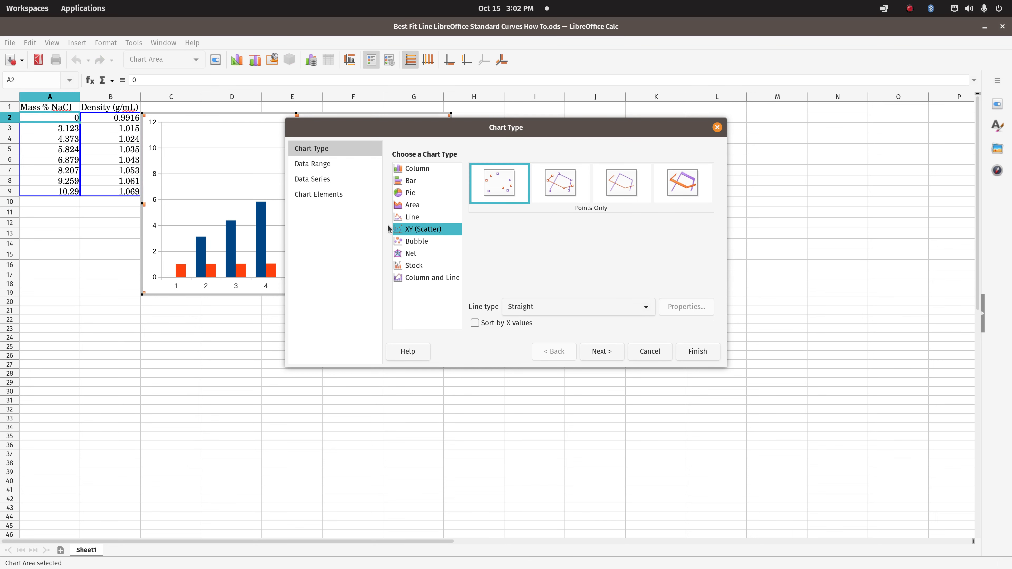
{"action": "left_click", "coordinate": [609, 353]}
{"action": "left_click", "coordinate": [601, 352]}
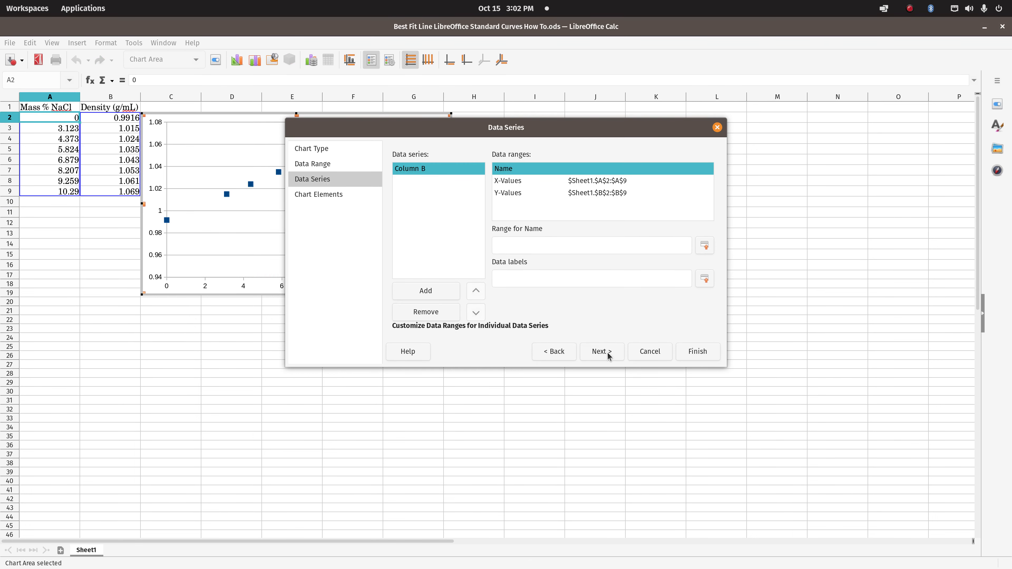
{"action": "left_click", "coordinate": [601, 351]}
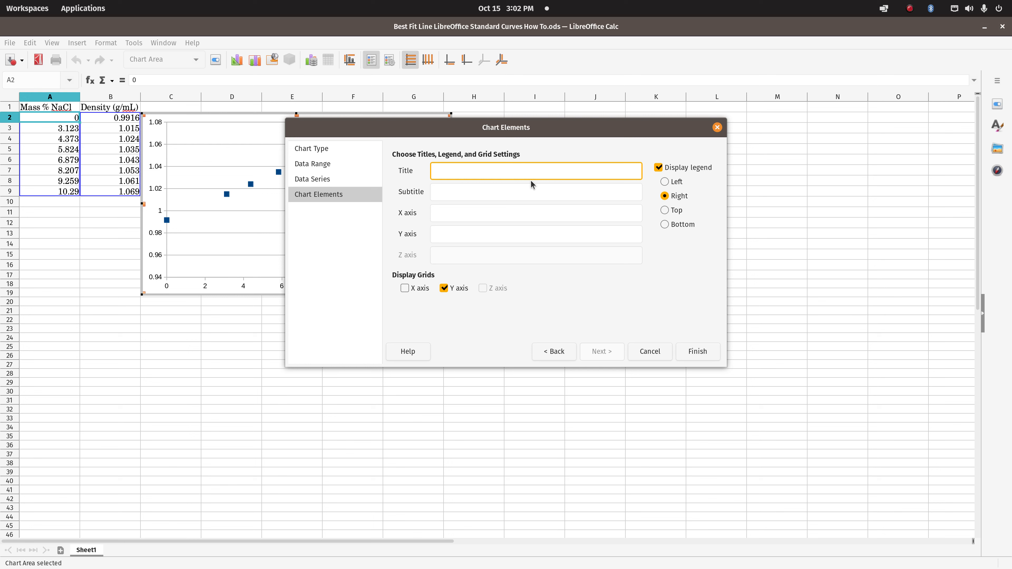
Enter "Density (g/mL) vs. Mass % NaCl" as the chart title
{"action": "type", "text": "Density (g/mL)"}
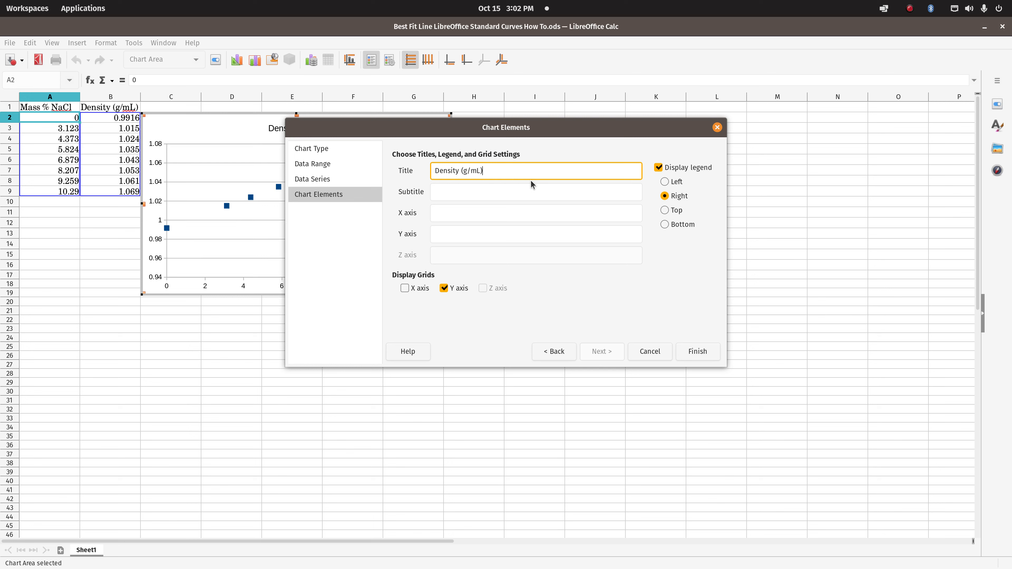
{"action": "type", "text": " vs. Mass % NaCl"}
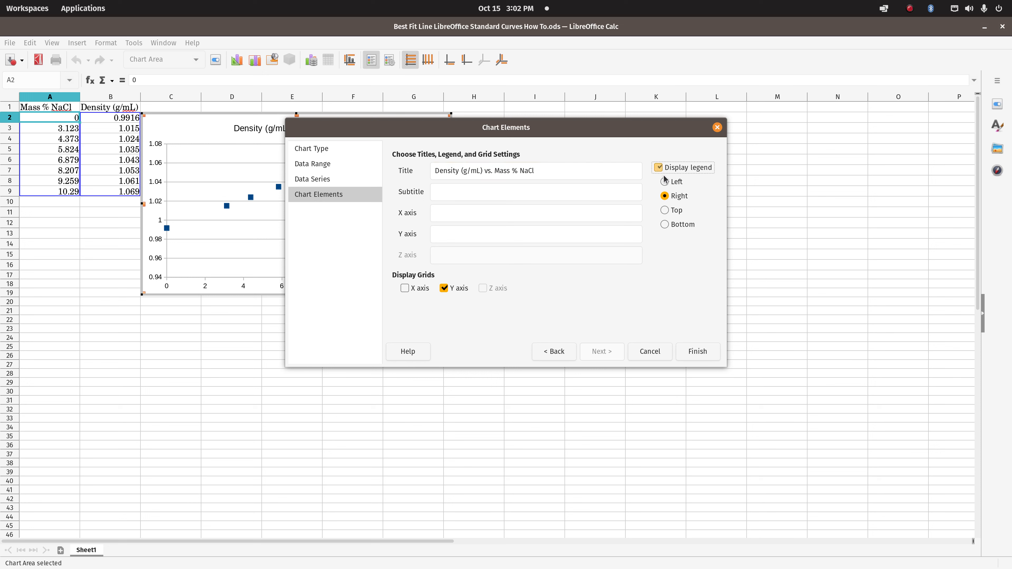
Hide the chart legend and enter "Your Name" as the subtitle
{"action": "left_click", "coordinate": [658, 167]}
{"action": "left_click", "coordinate": [486, 196]}
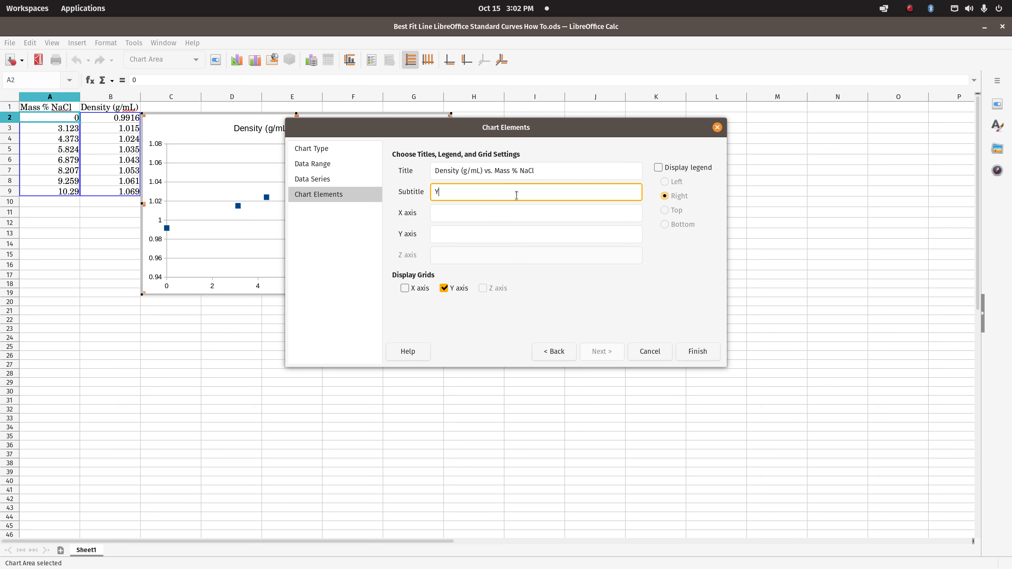
{"action": "type", "text": "Your Name"}
Title the X axis "Mass % NaCl" and the Y axis "Density (g/mL)", and finish the chart with the X-axis grid displayed
{"action": "left_click", "coordinate": [474, 217]}
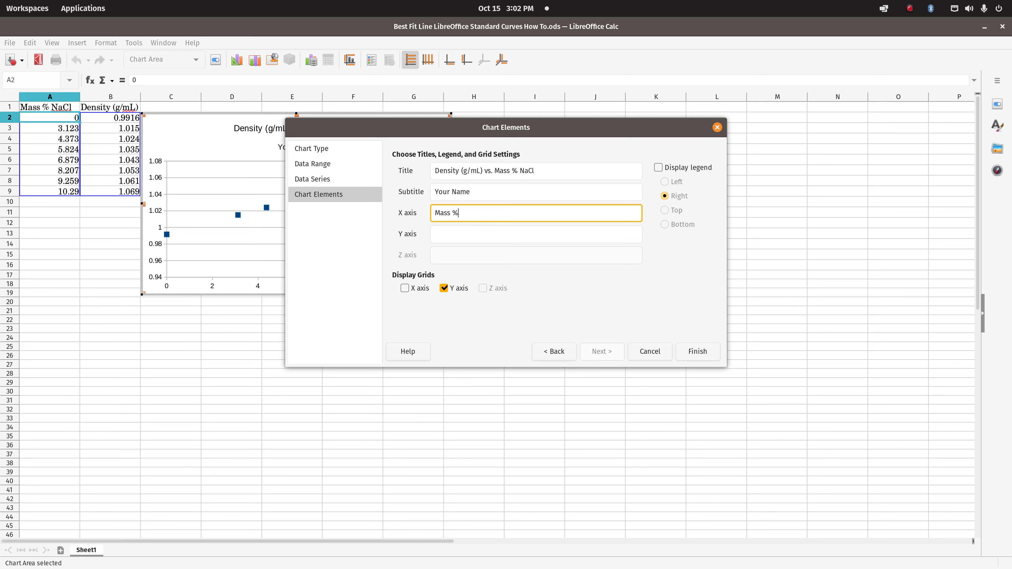
{"action": "left_click", "coordinate": [448, 232]}
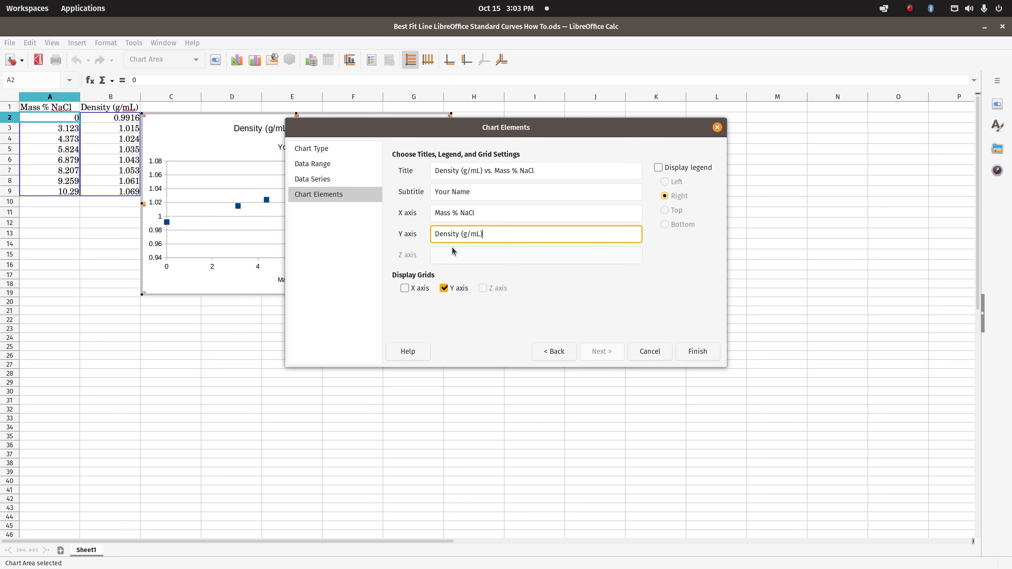
{"action": "left_click", "coordinate": [404, 288]}
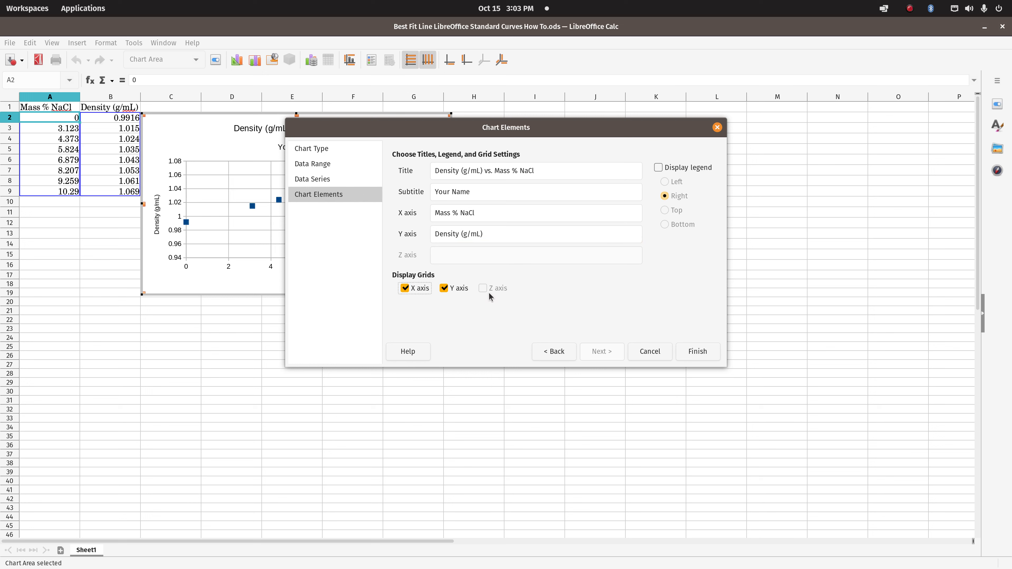
{"action": "left_click", "coordinate": [699, 352]}
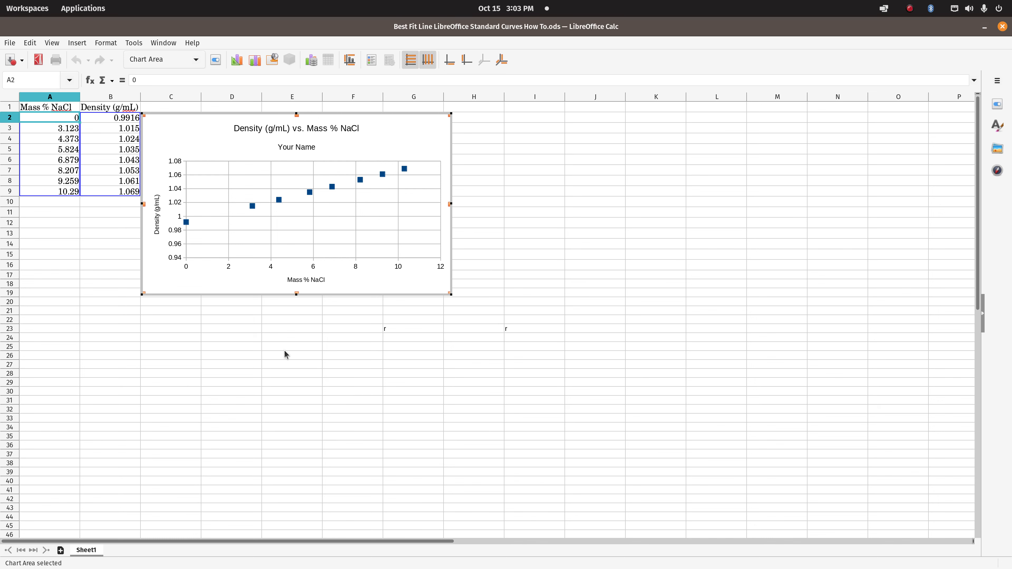
Move the chart to the right, away from the data columns, so it starts near column E
{"action": "left_click", "coordinate": [319, 348]}
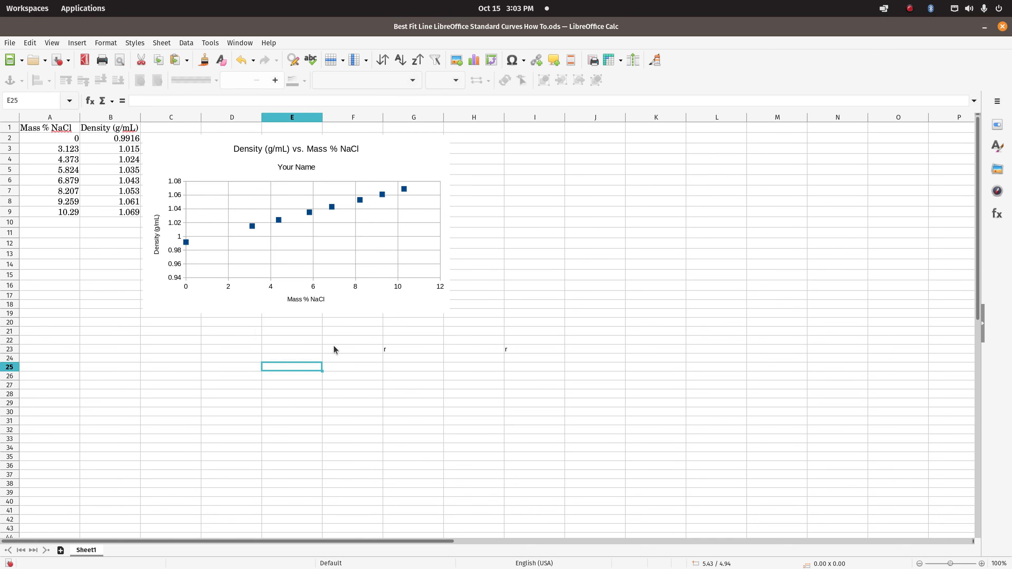
{"action": "left_click", "coordinate": [269, 257]}
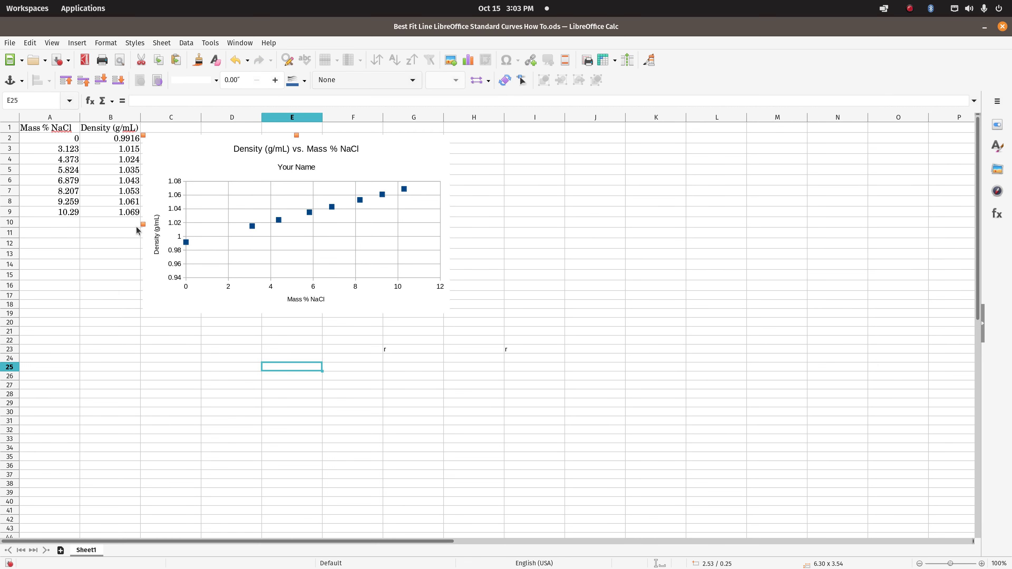
{"action": "left_click_drag", "start_coordinate": [194, 199], "coordinate": [309, 216]}
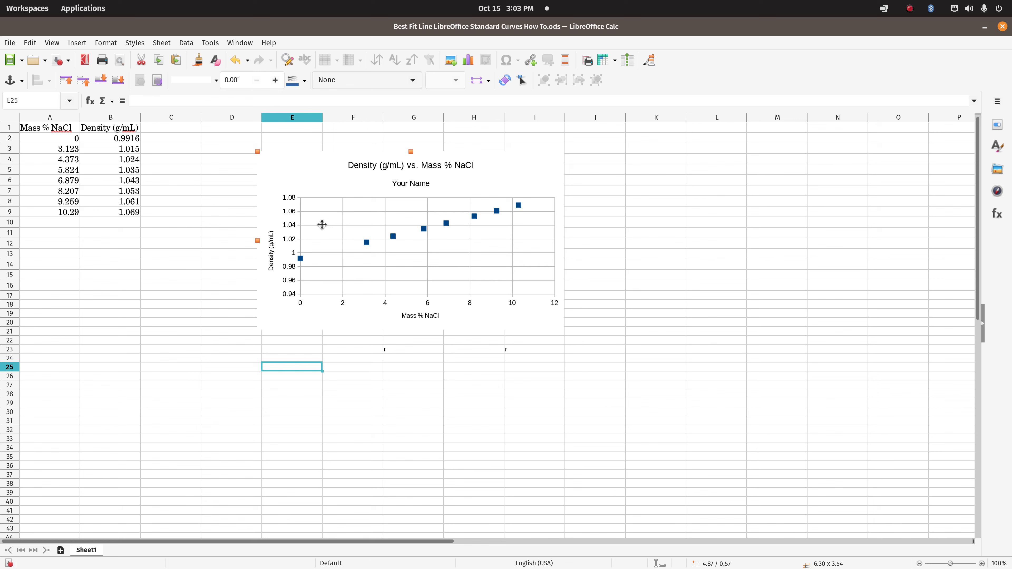
Add a linear trend line to the density data points, showing its equation and coefficient of determination (R²)
{"action": "double_click", "coordinate": [309, 225]}
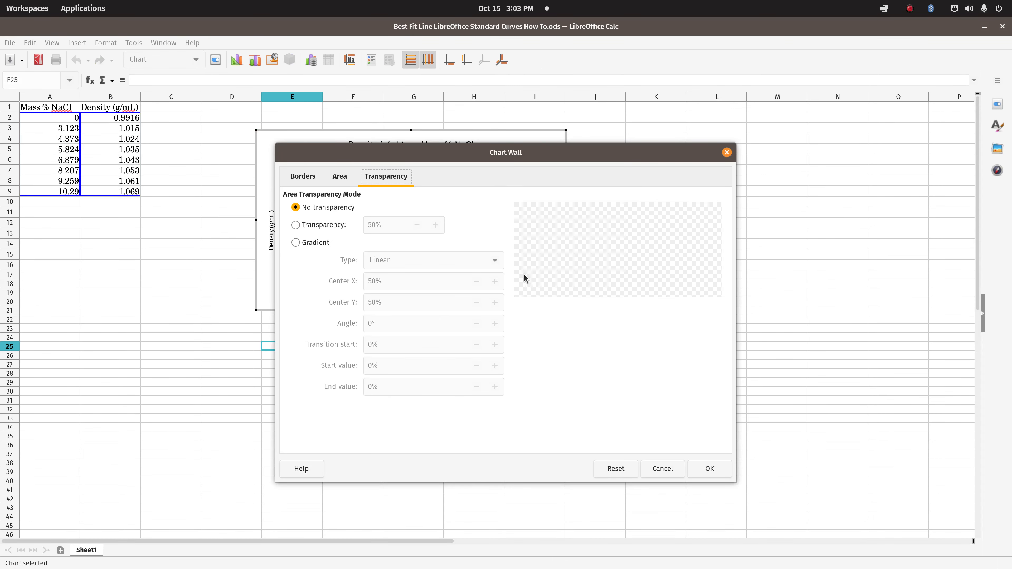
{"action": "left_click", "coordinate": [659, 469]}
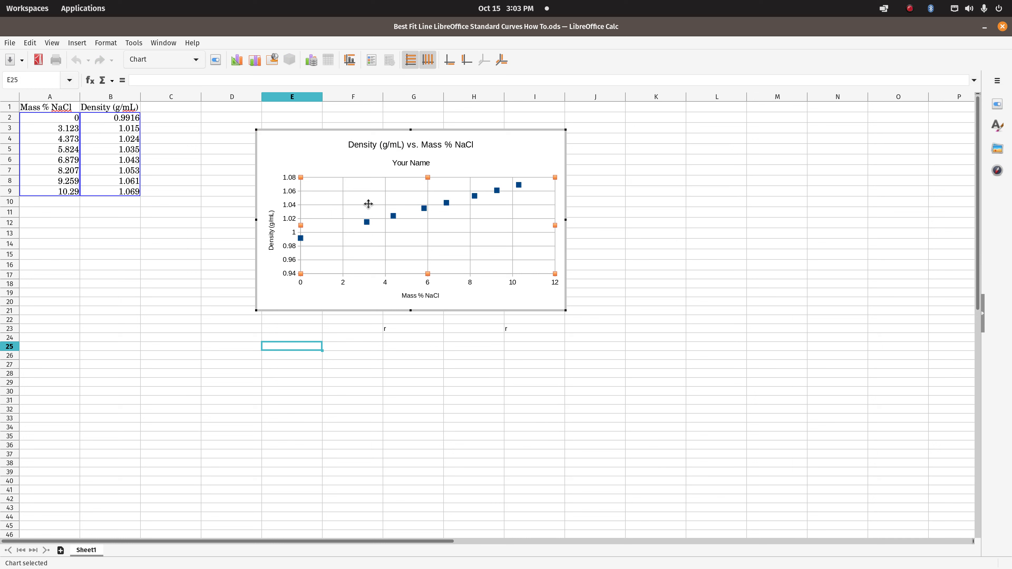
{"action": "left_click", "coordinate": [367, 227]}
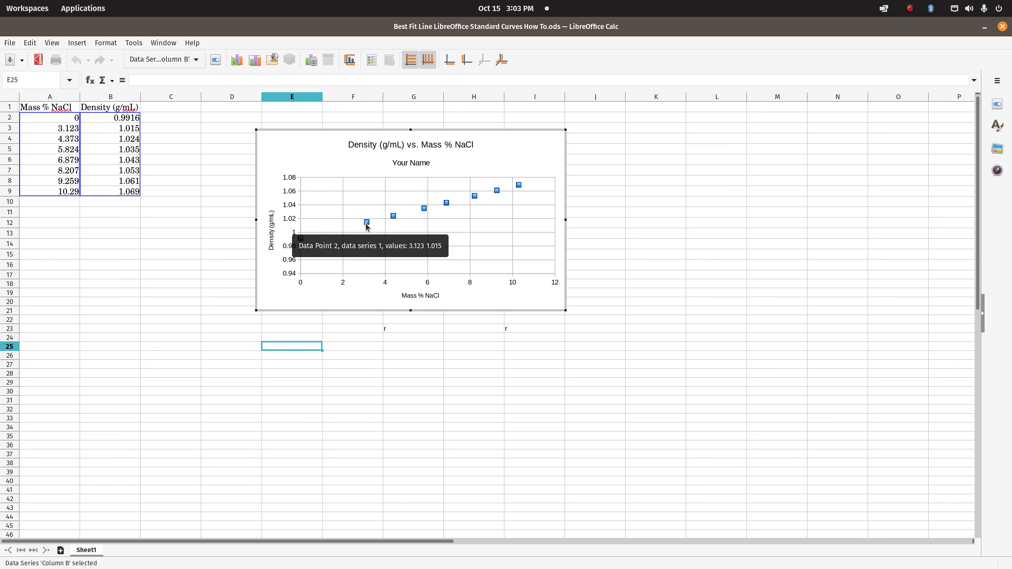
{"action": "right_click", "coordinate": [364, 222]}
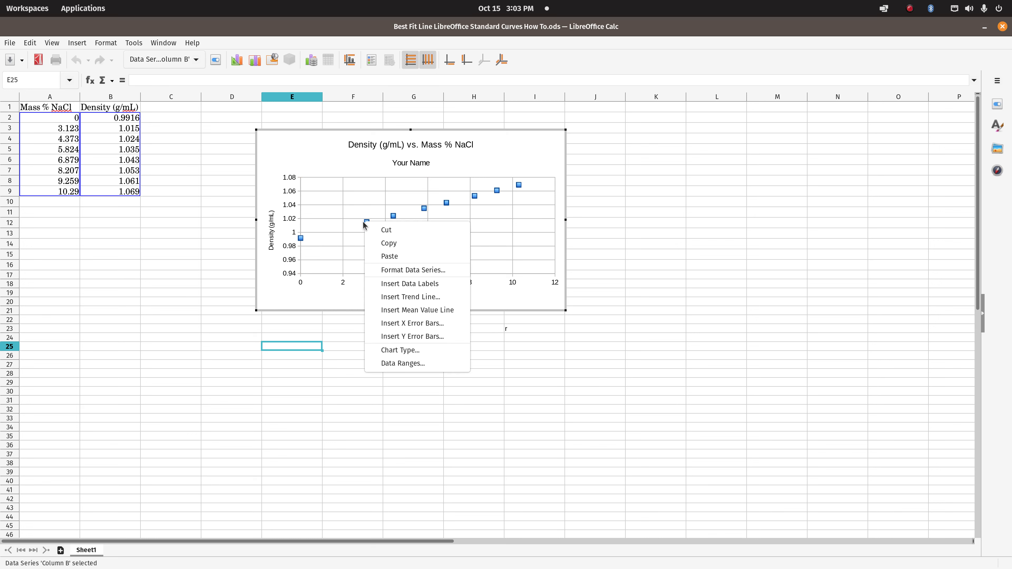
{"action": "left_click", "coordinate": [404, 297]}
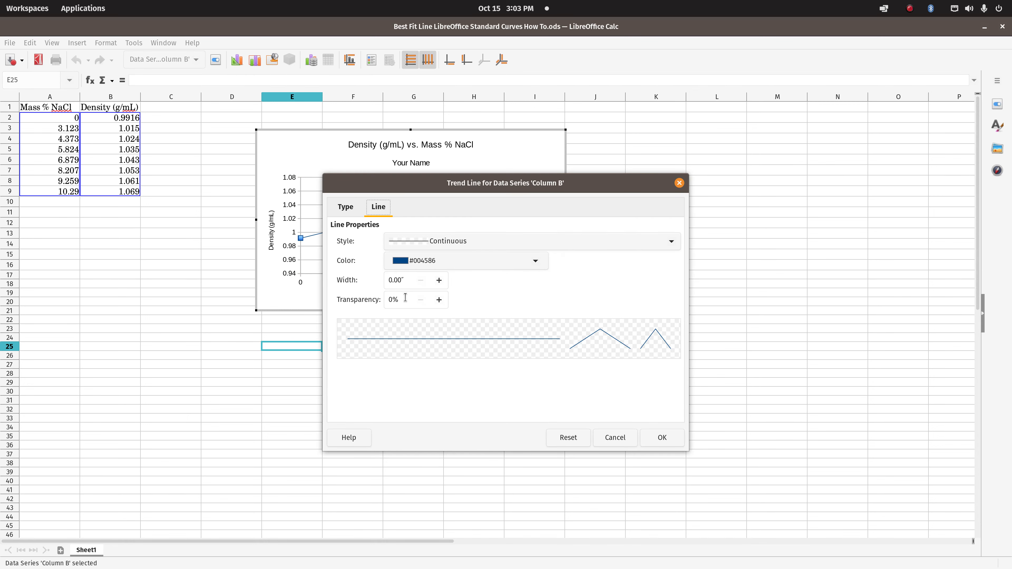
{"action": "left_click", "coordinate": [337, 209]}
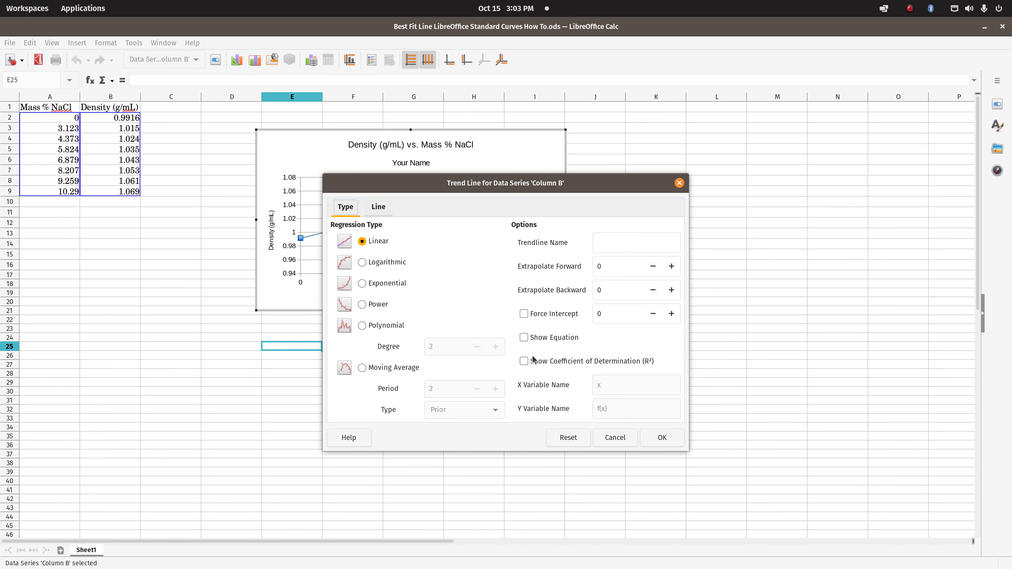
{"action": "left_click", "coordinate": [523, 338]}
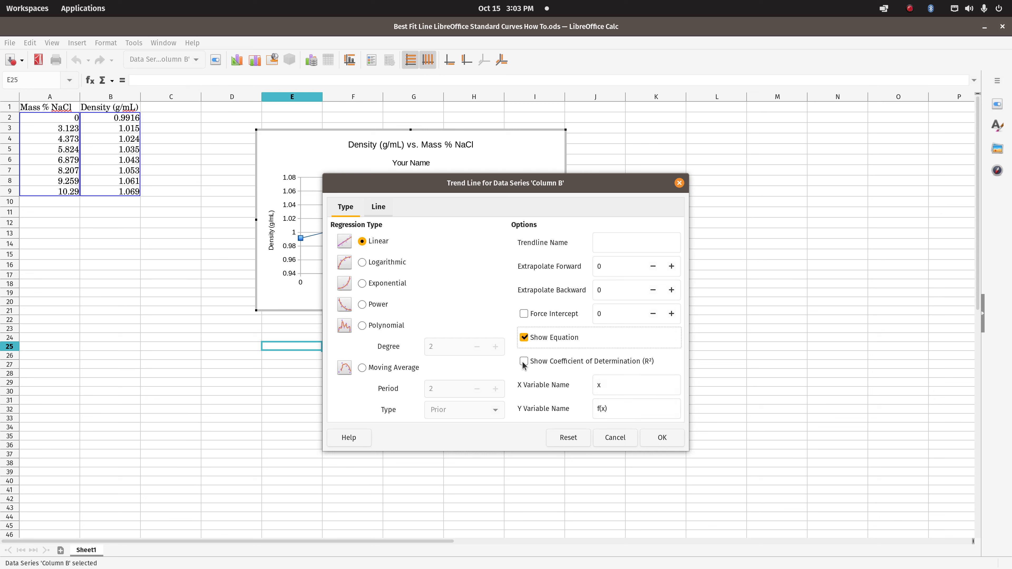
{"action": "left_click", "coordinate": [524, 361]}
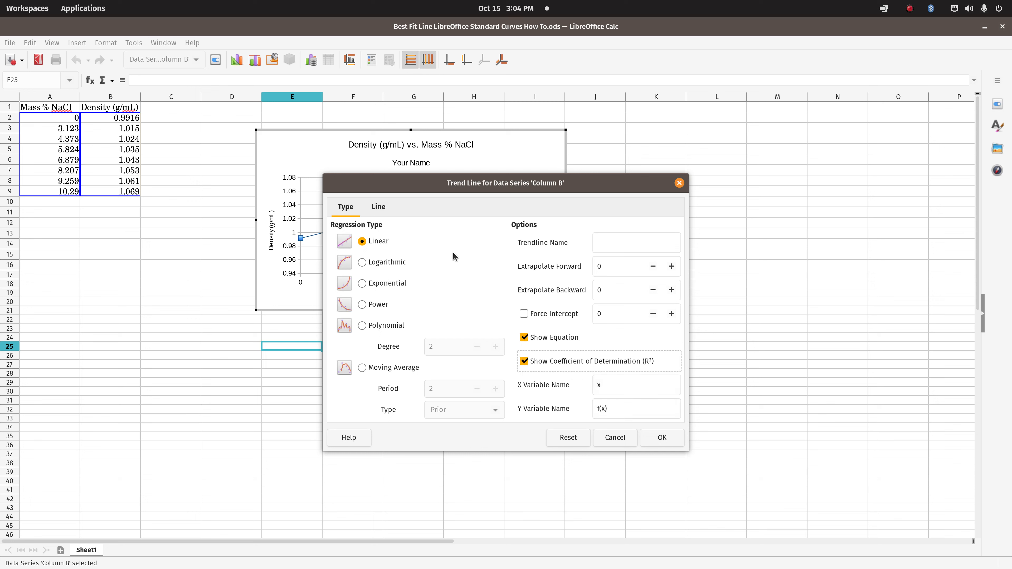
{"action": "left_click", "coordinate": [661, 438]}
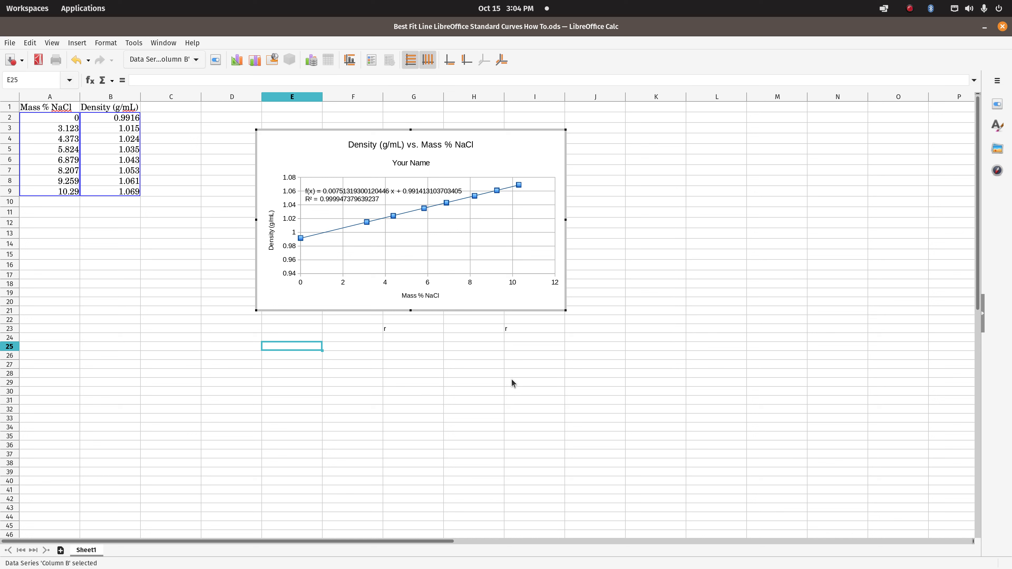
{"action": "left_click", "coordinate": [349, 191]}
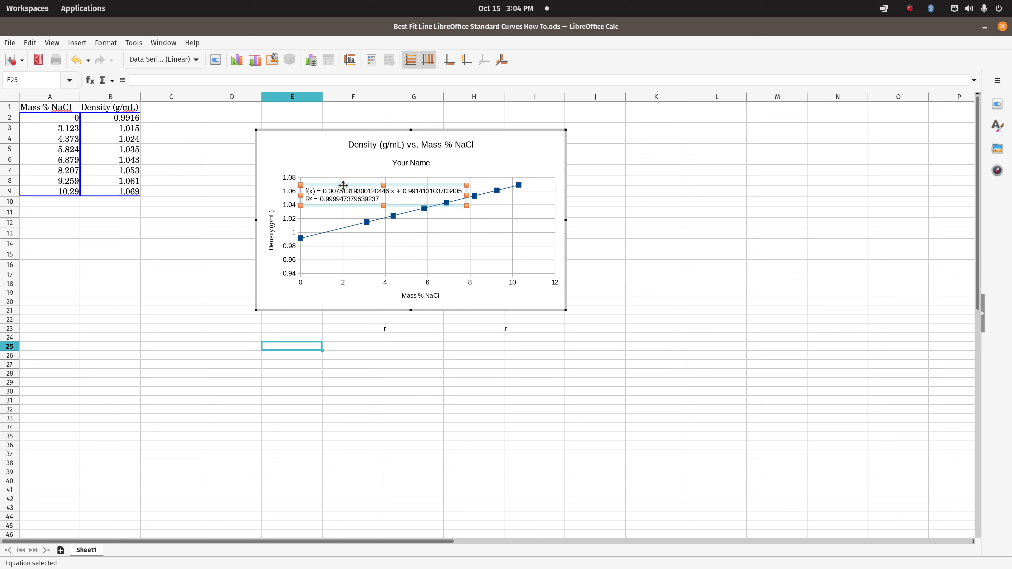
{"action": "double_click", "coordinate": [364, 191]}
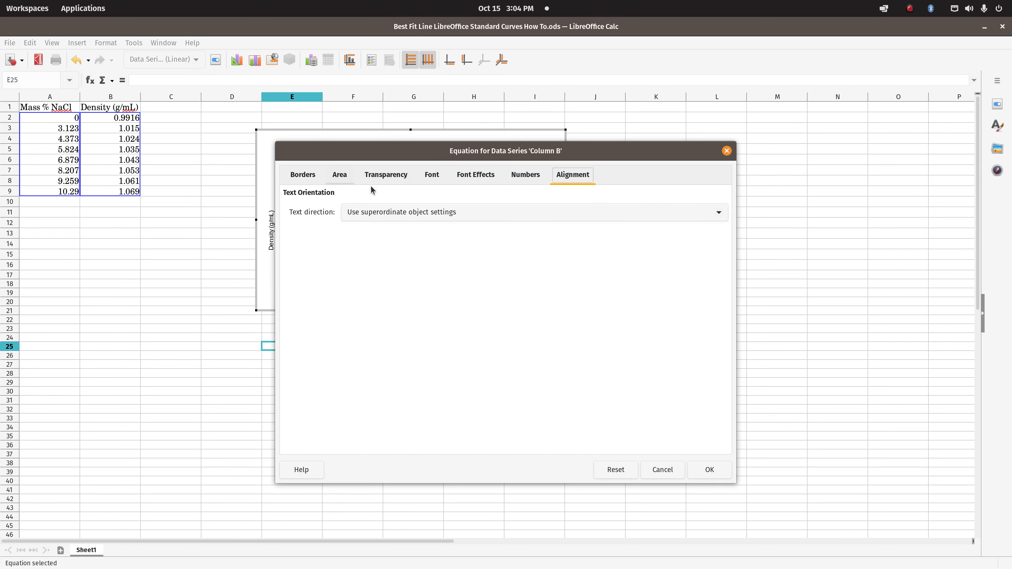
{"action": "left_click", "coordinate": [726, 150]}
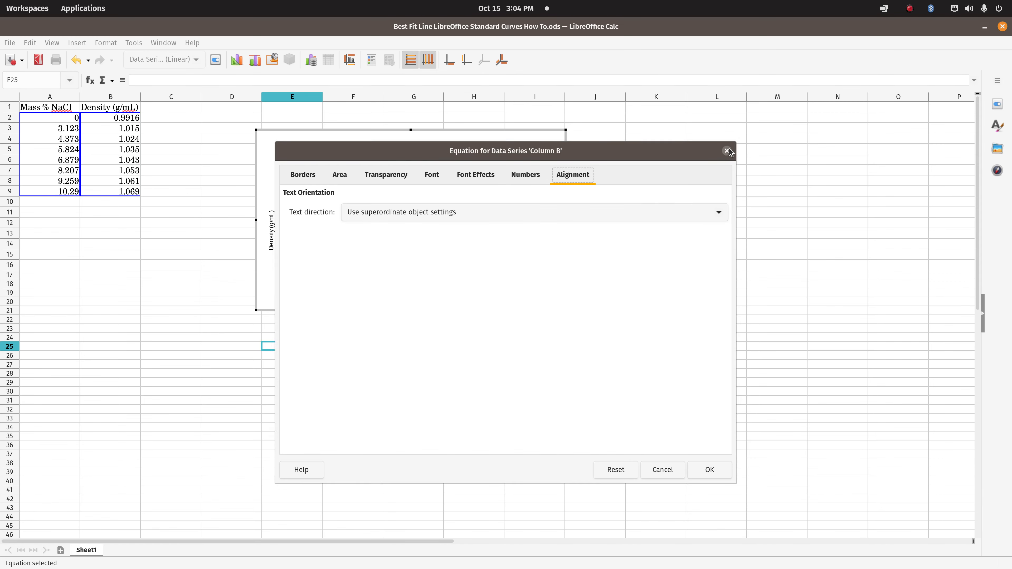
Move the chart subtitle slightly up, closer to the main title
{"action": "left_click", "coordinate": [413, 163]}
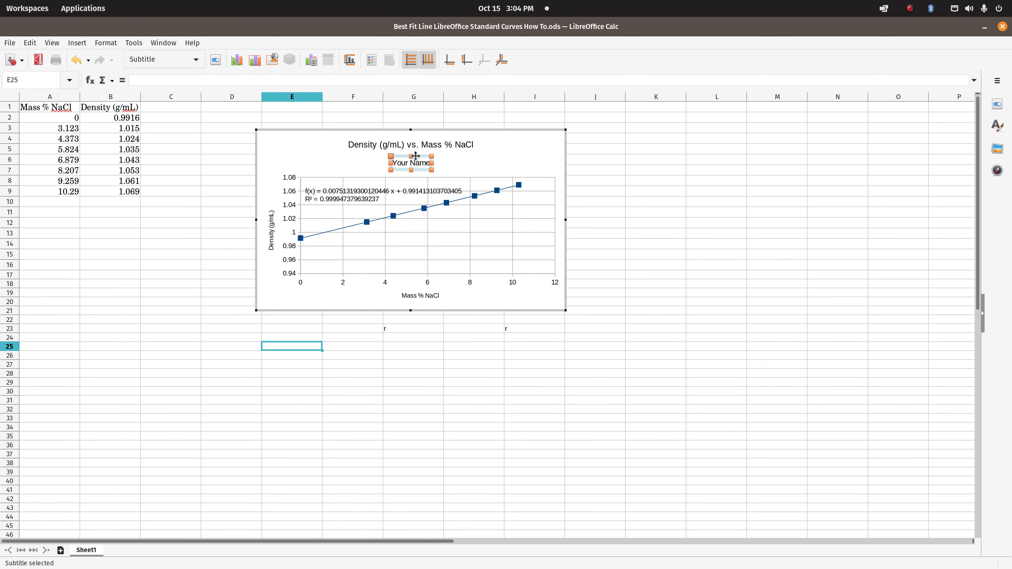
{"action": "left_click", "coordinate": [416, 149]}
{"action": "key", "text": "Escape"}
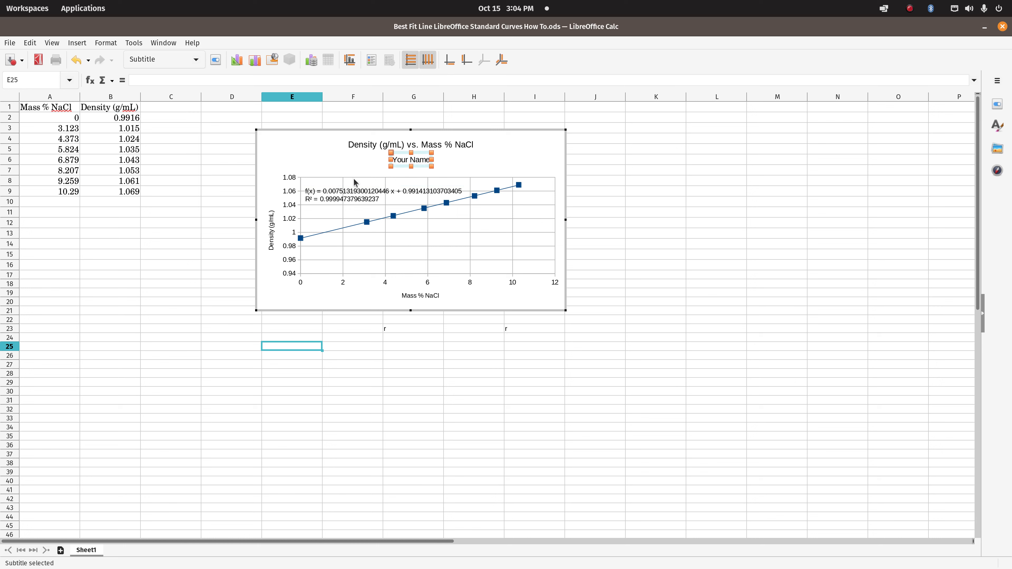
Move the trend line equation and R² label up off the data points, just below the subtitle
{"action": "left_click", "coordinate": [352, 190]}
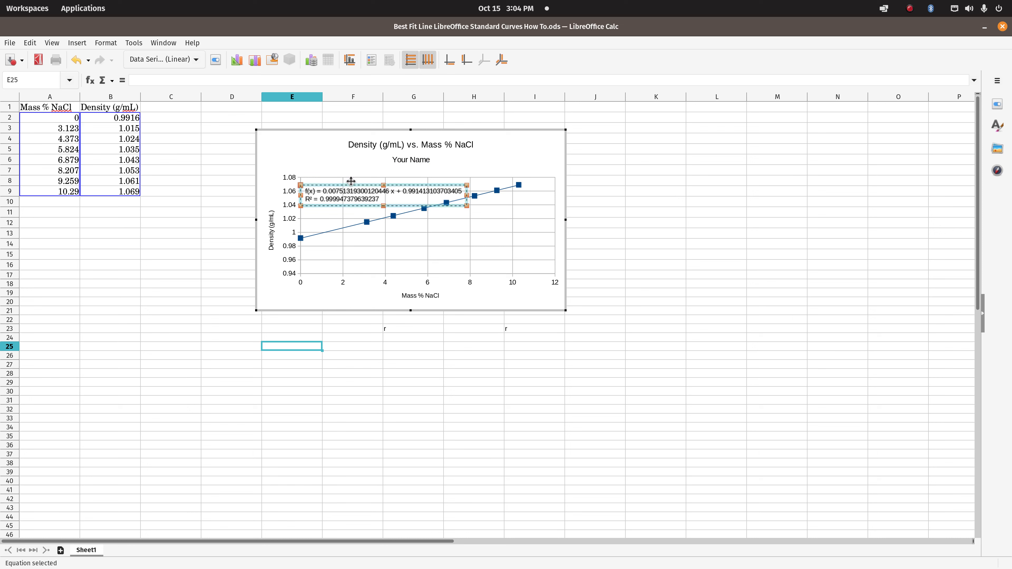
{"action": "left_click_drag", "start_coordinate": [351, 181], "coordinate": [329, 163]}
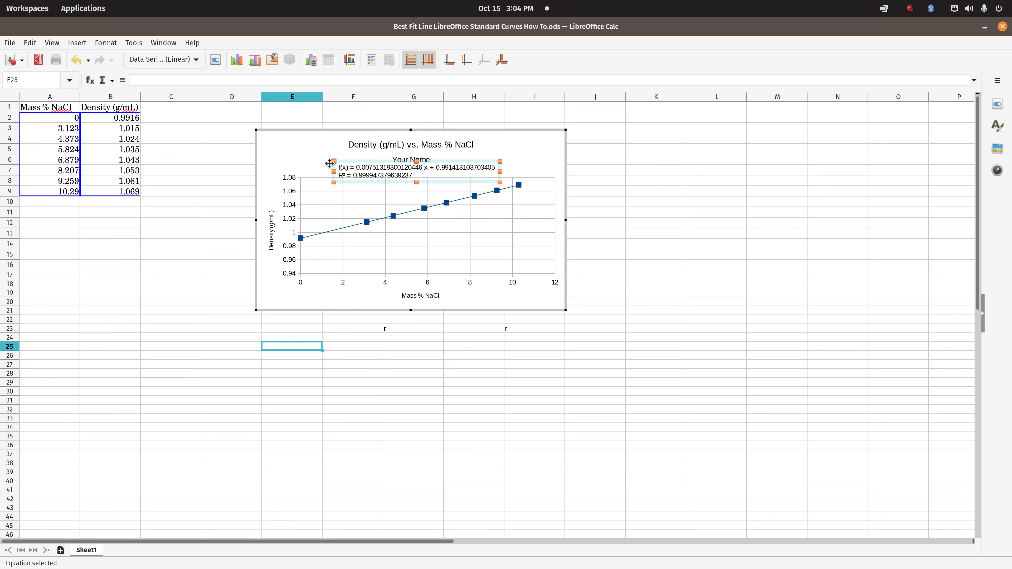
{"action": "left_click", "coordinate": [316, 165]}
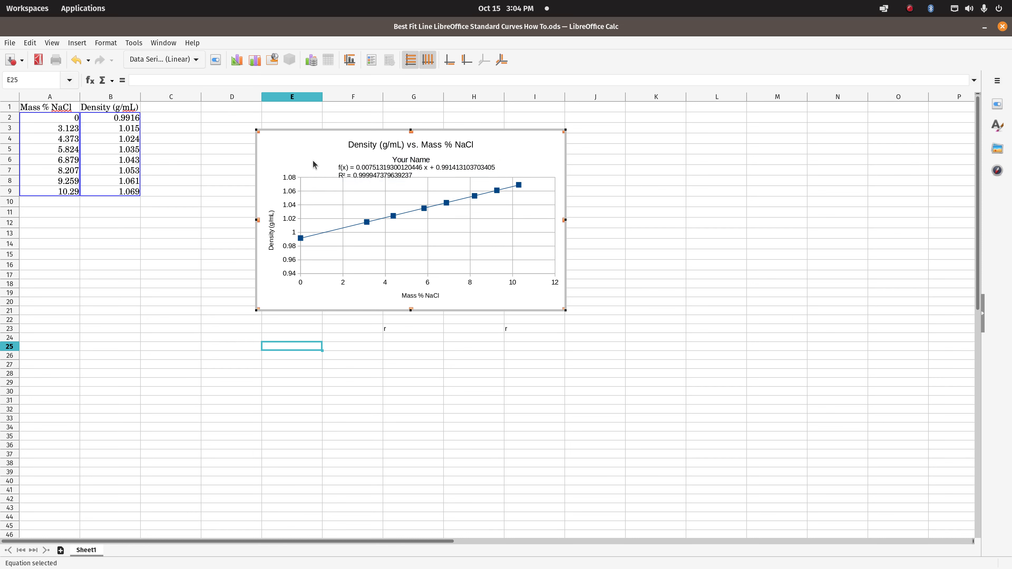
Format the trend line equation and R² values as numbers with 6 decimal places, and finish editing the chart
{"action": "left_click", "coordinate": [365, 167]}
{"action": "right_click", "coordinate": [362, 171]}
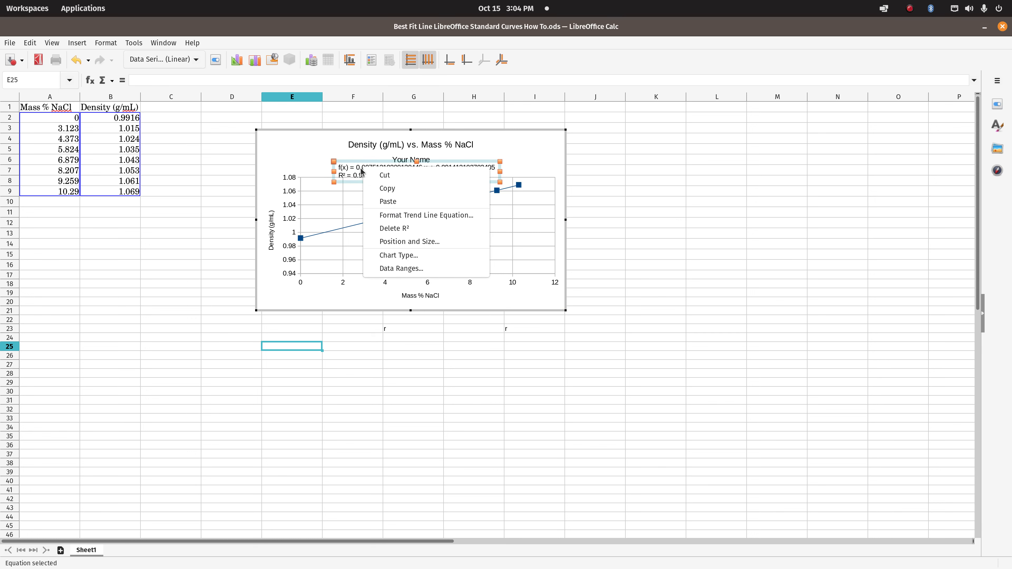
{"action": "left_click", "coordinate": [392, 219]}
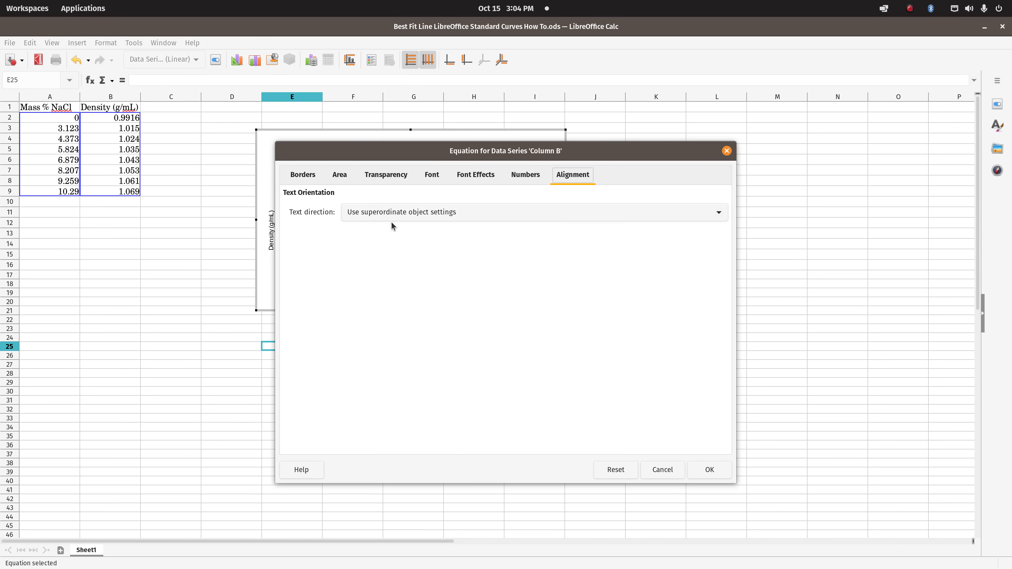
{"action": "left_click", "coordinate": [533, 181]}
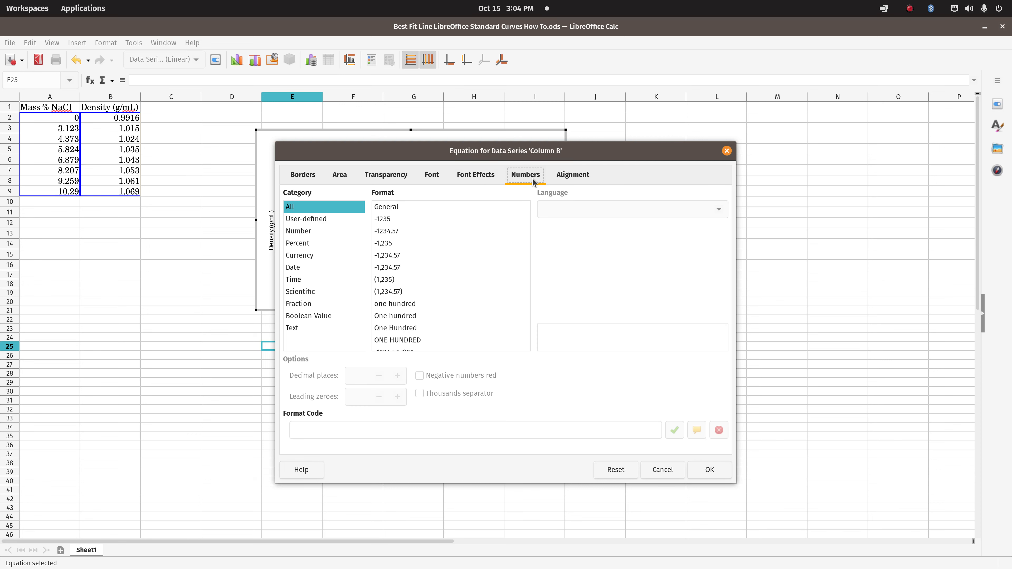
{"action": "left_click", "coordinate": [295, 234]}
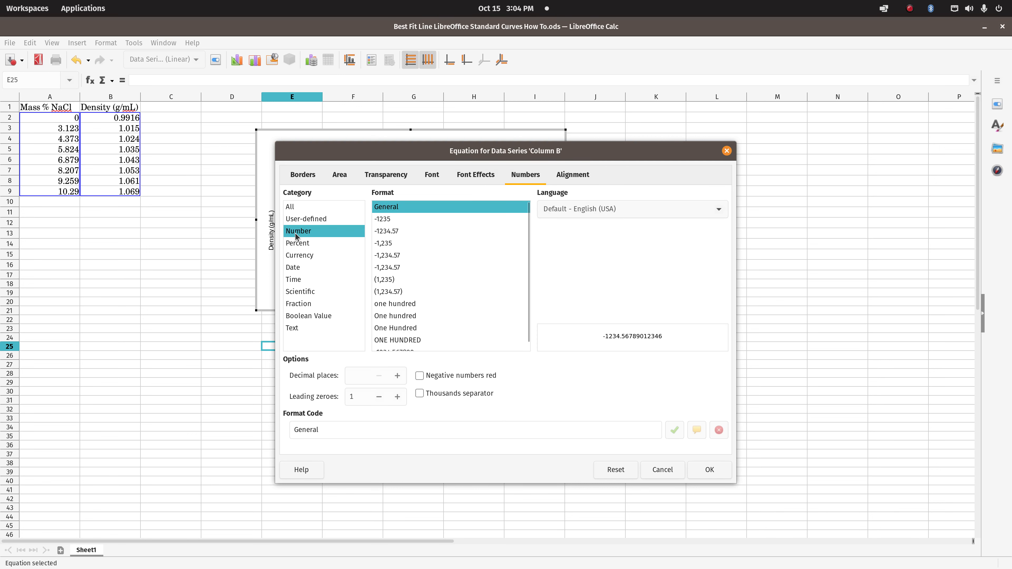
{"action": "left_click", "coordinate": [397, 376]}
{"action": "left_click", "coordinate": [397, 375]}
{"action": "left_click", "coordinate": [397, 375]}
{"action": "left_click", "coordinate": [397, 376]}
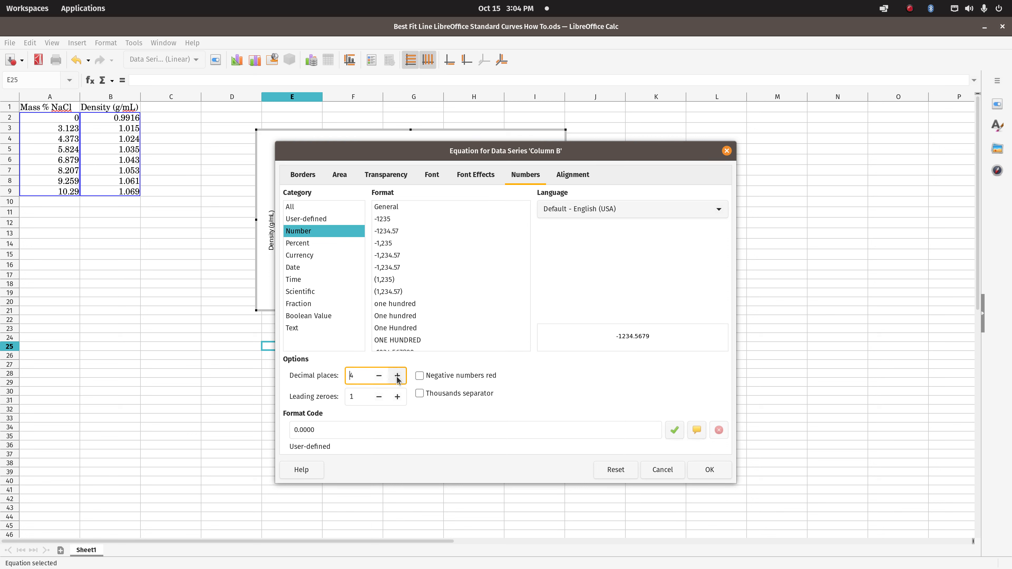
{"action": "left_click", "coordinate": [397, 375]}
{"action": "left_click", "coordinate": [397, 376]}
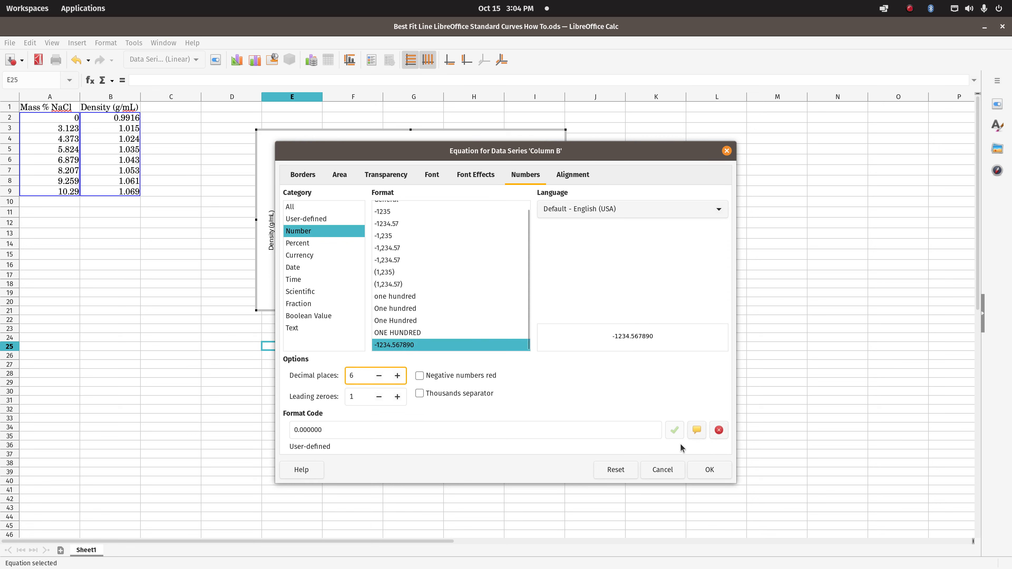
{"action": "left_click", "coordinate": [709, 469]}
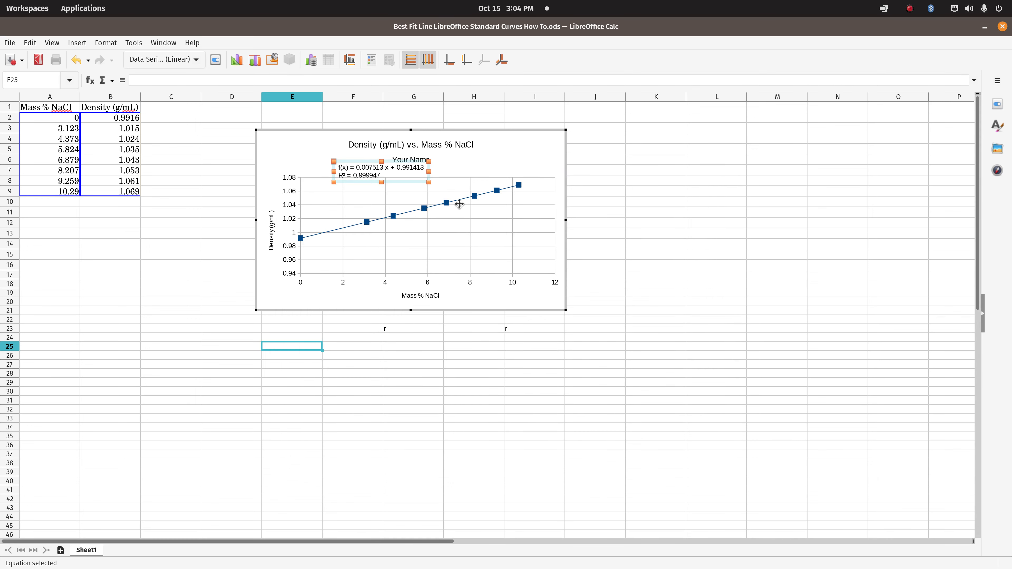
{"action": "key", "text": "Escape"}
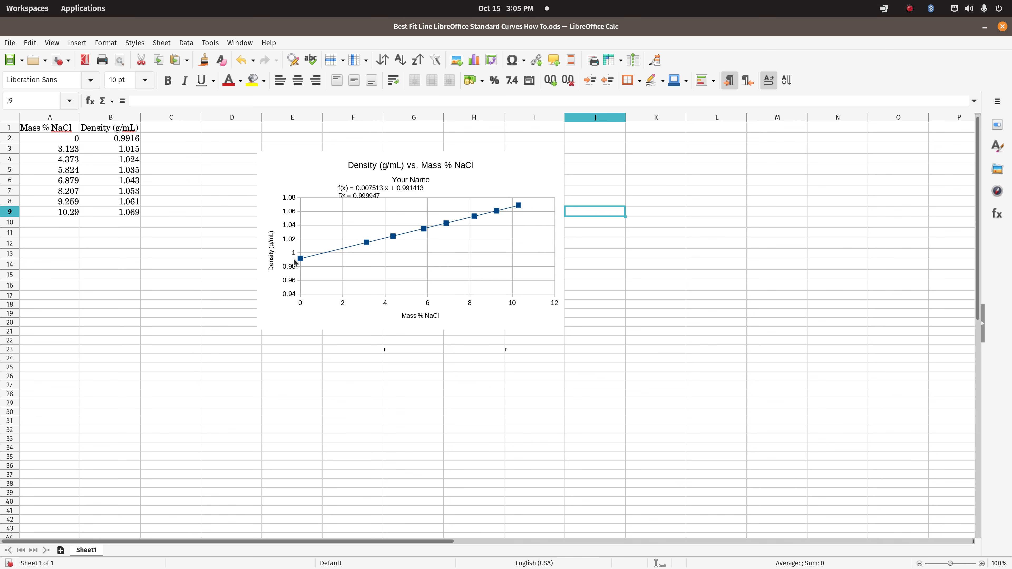
Replace the chart's automatic Y axis minimum with a fixed value of 0.98, and finish editing the chart
{"action": "left_click", "coordinate": [281, 236]}
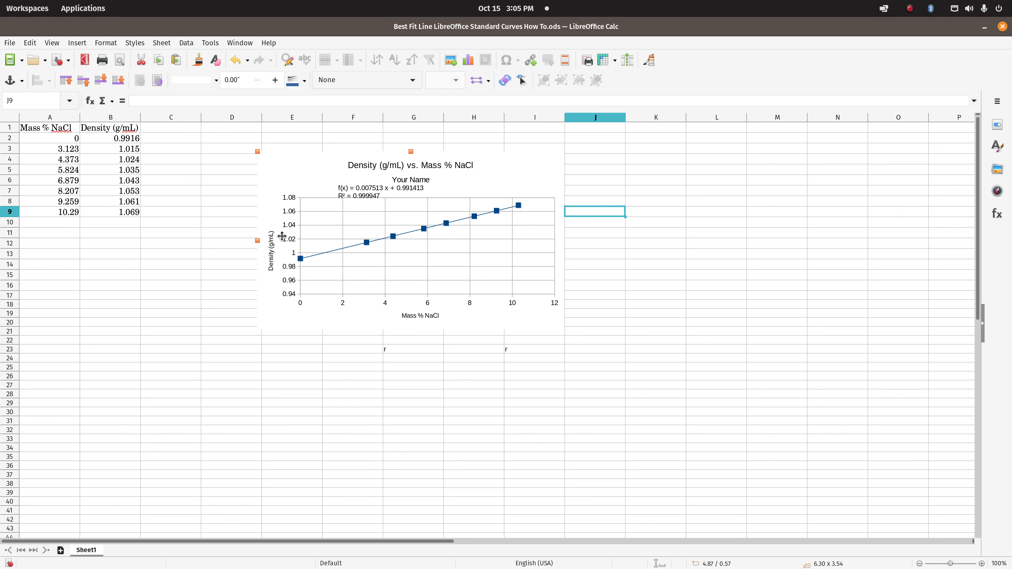
{"action": "double_click", "coordinate": [285, 235]}
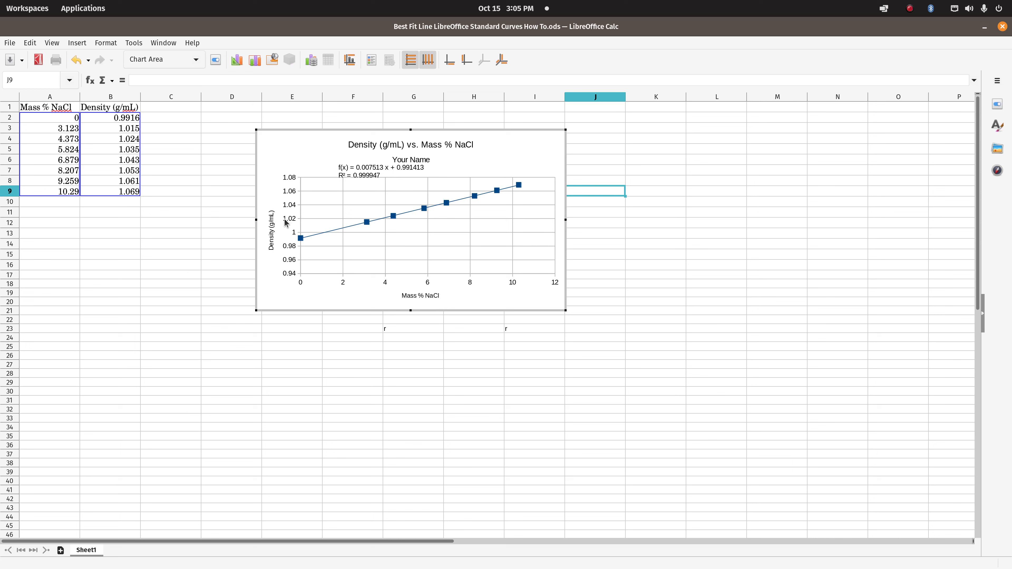
{"action": "left_click", "coordinate": [286, 223]}
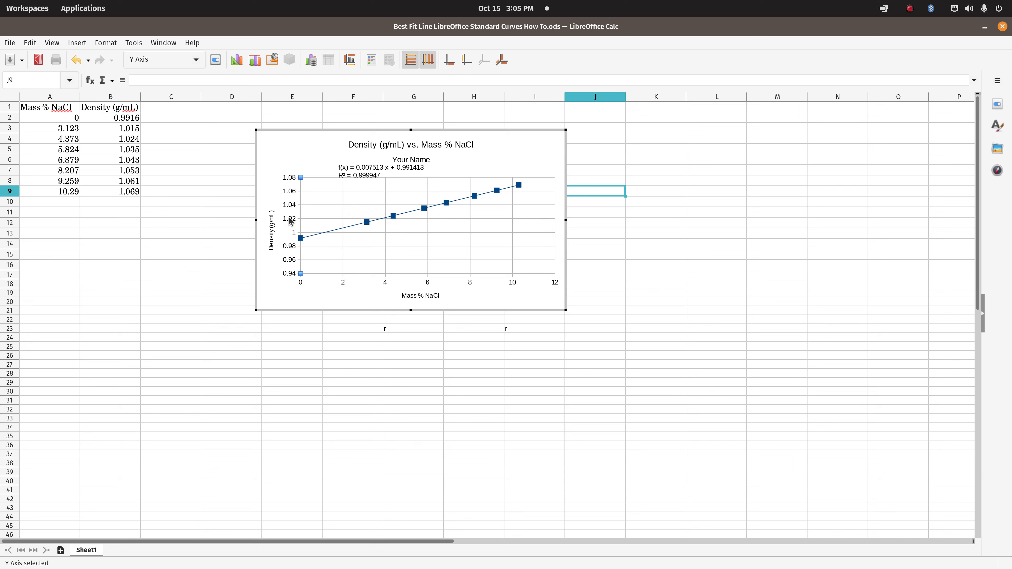
{"action": "right_click", "coordinate": [290, 222]}
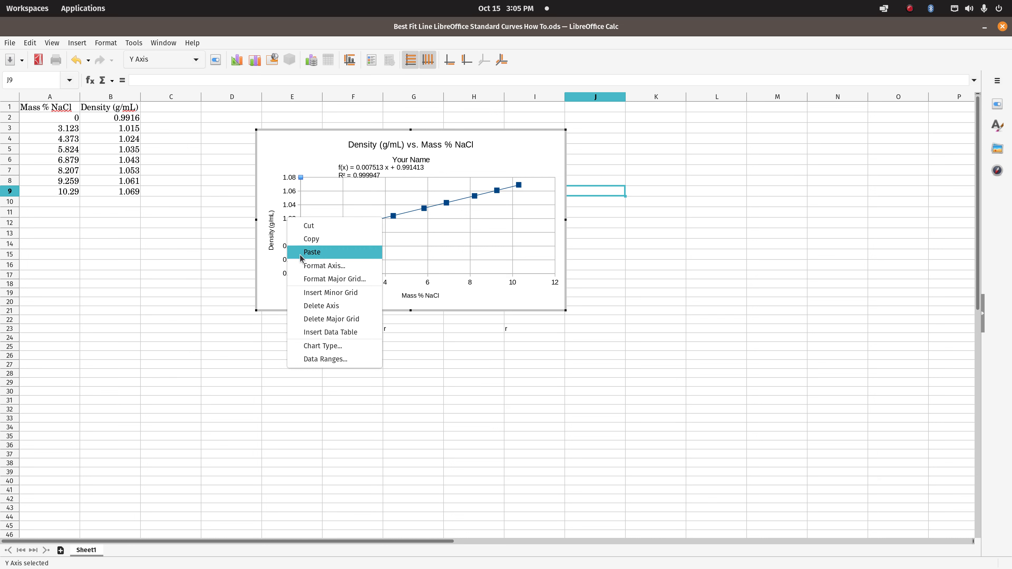
{"action": "left_click", "coordinate": [312, 268]}
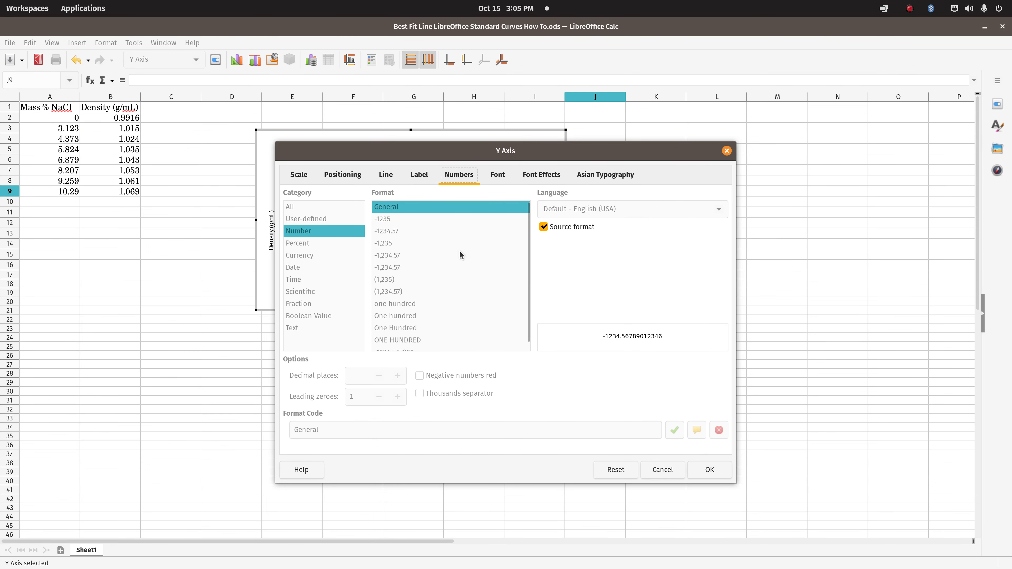
{"action": "left_click", "coordinate": [298, 174]}
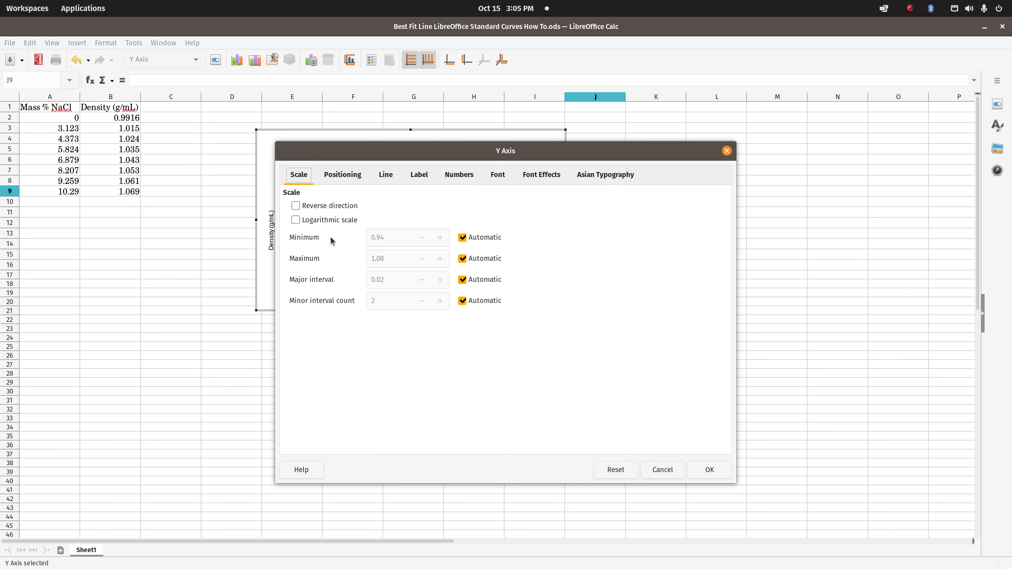
{"action": "left_click", "coordinate": [461, 239]}
{"action": "left_click_drag", "start_coordinate": [405, 154], "coordinate": [659, 146]}
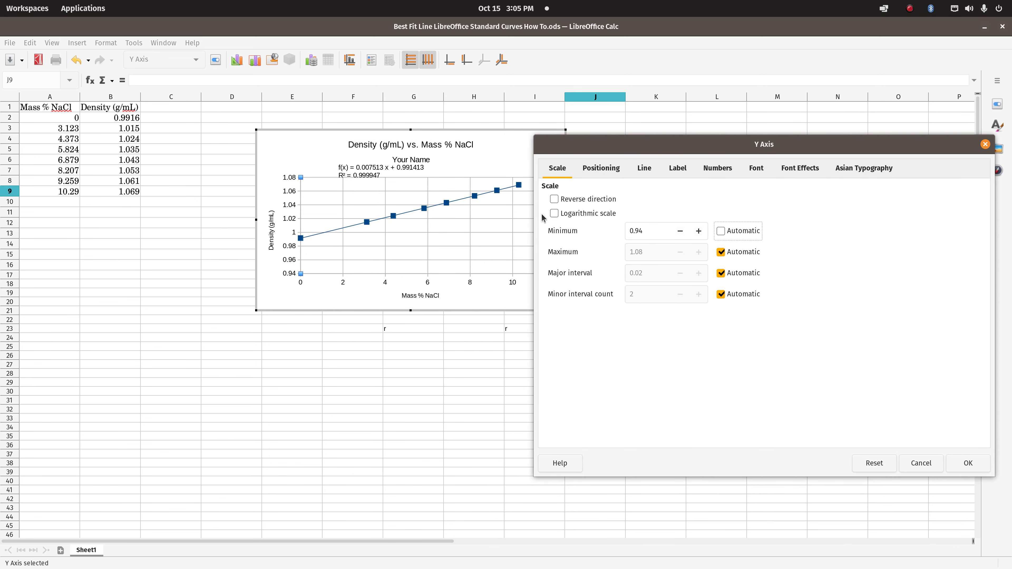
{"action": "left_click", "coordinate": [648, 231]}
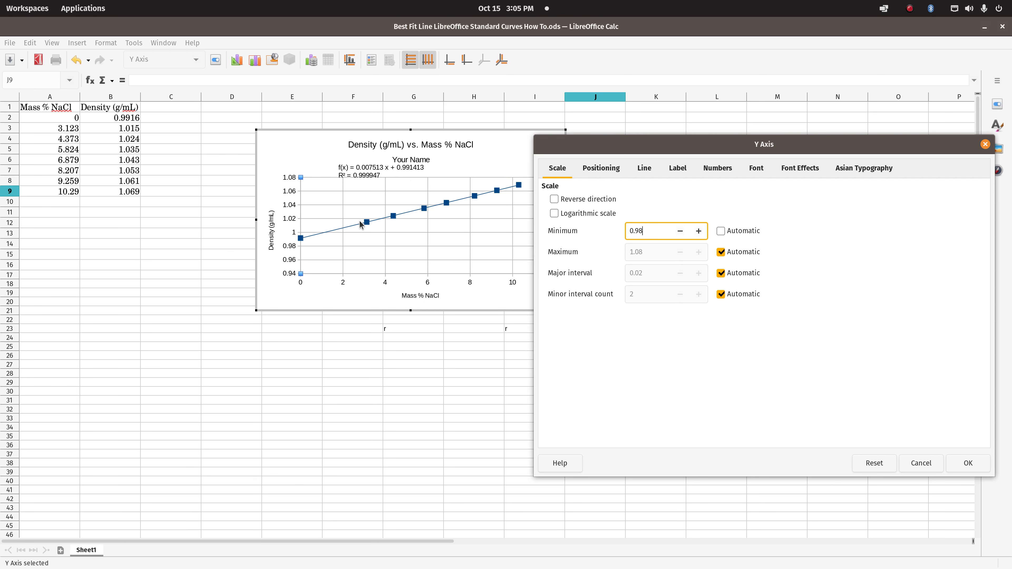
{"action": "key", "text": "Return"}
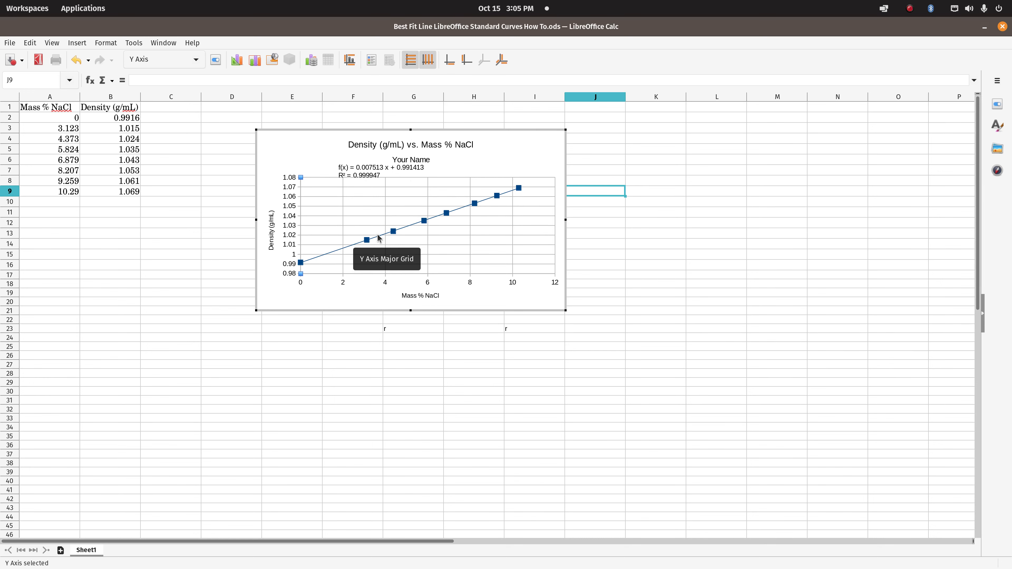
{"action": "left_click", "coordinate": [222, 245]}
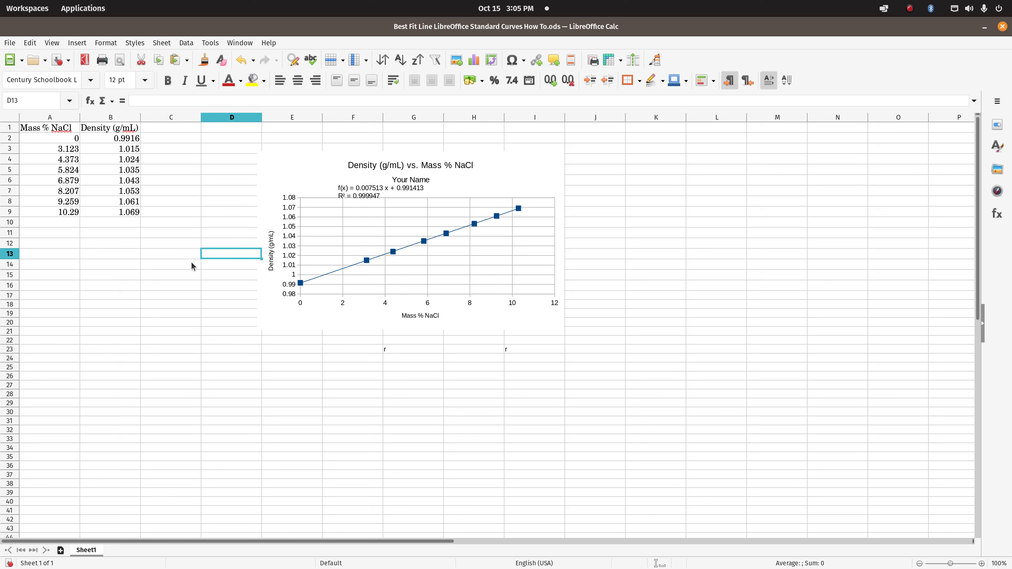
Copy the chart into a new LibreOffice Writer document, placing it below a line of filler text "Dfkgkldsfg"
{"action": "left_click", "coordinate": [352, 220]}
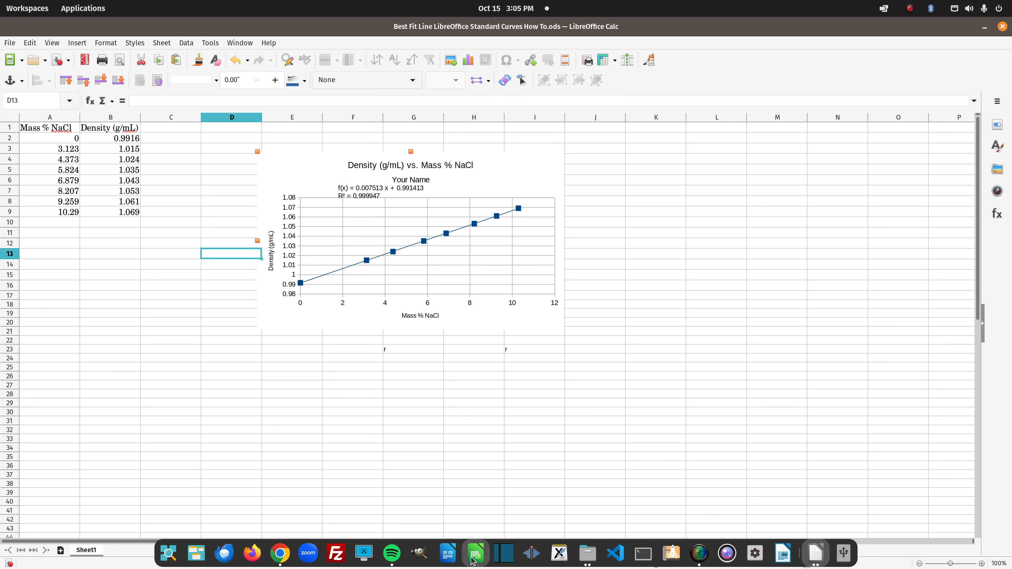
{"action": "left_click", "coordinate": [471, 556]}
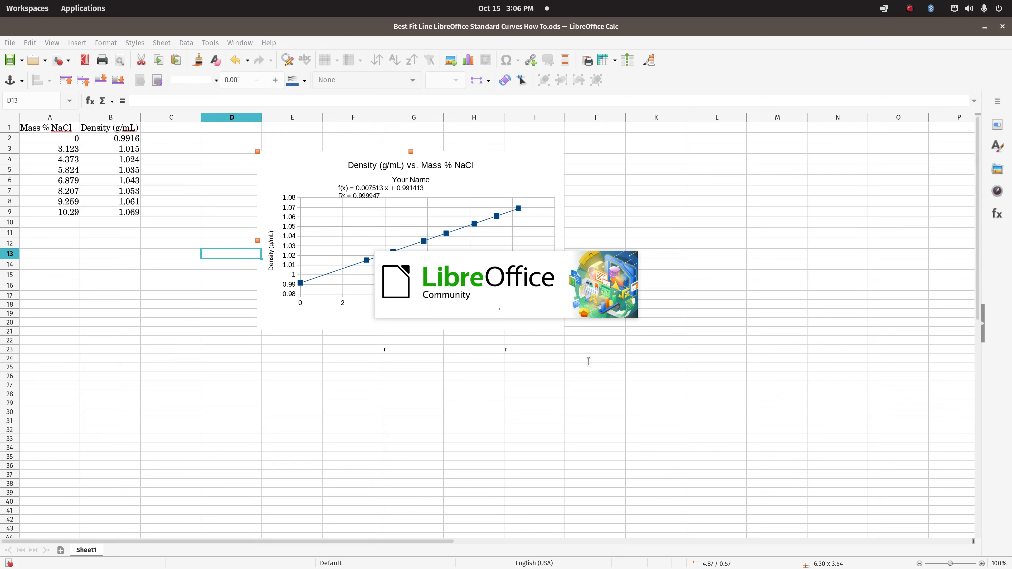
{"action": "type", "text": "dfkgkldsfg"}
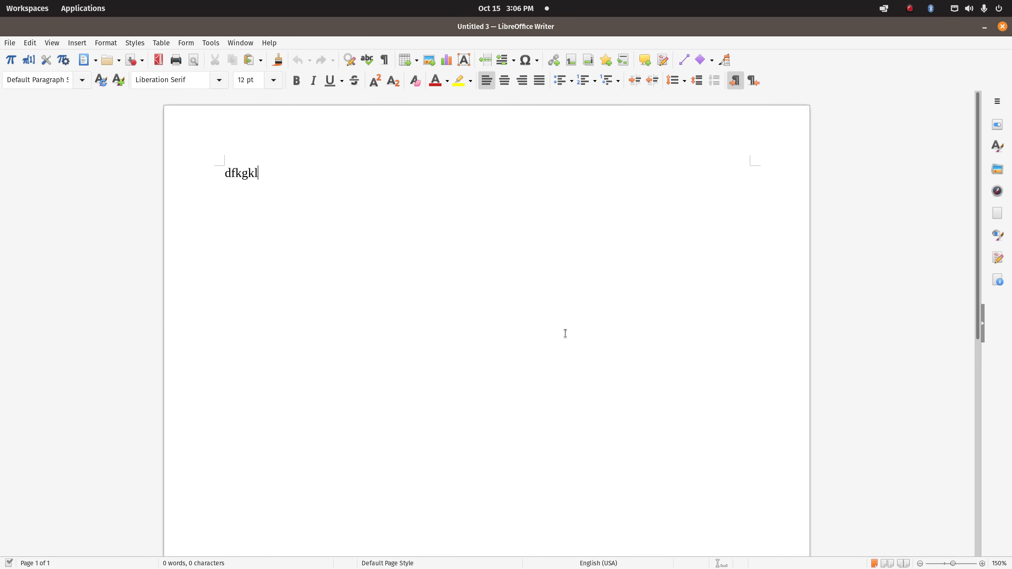
{"action": "key", "text": "Return"}
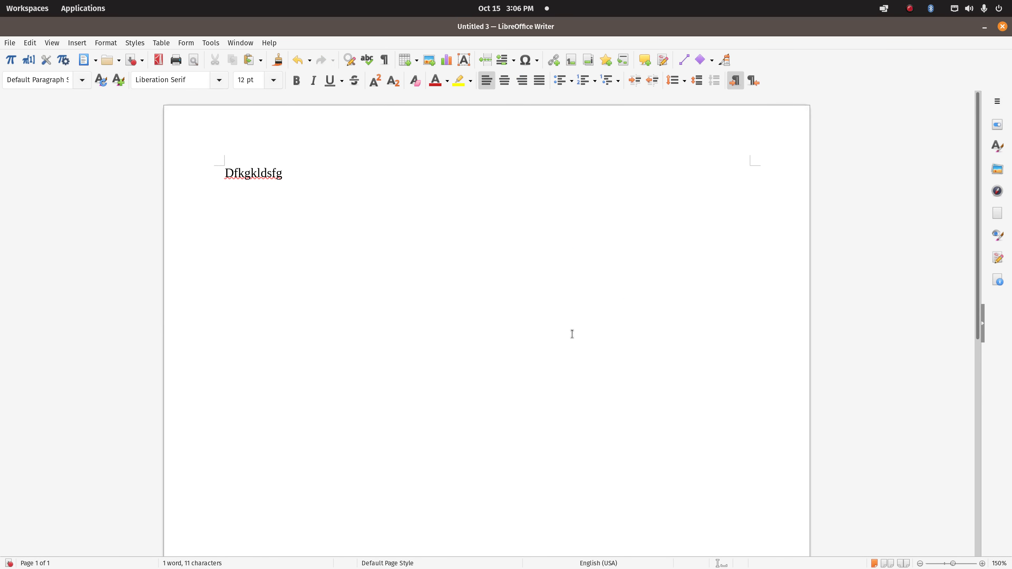
{"action": "key", "text": "ctrl+v"}
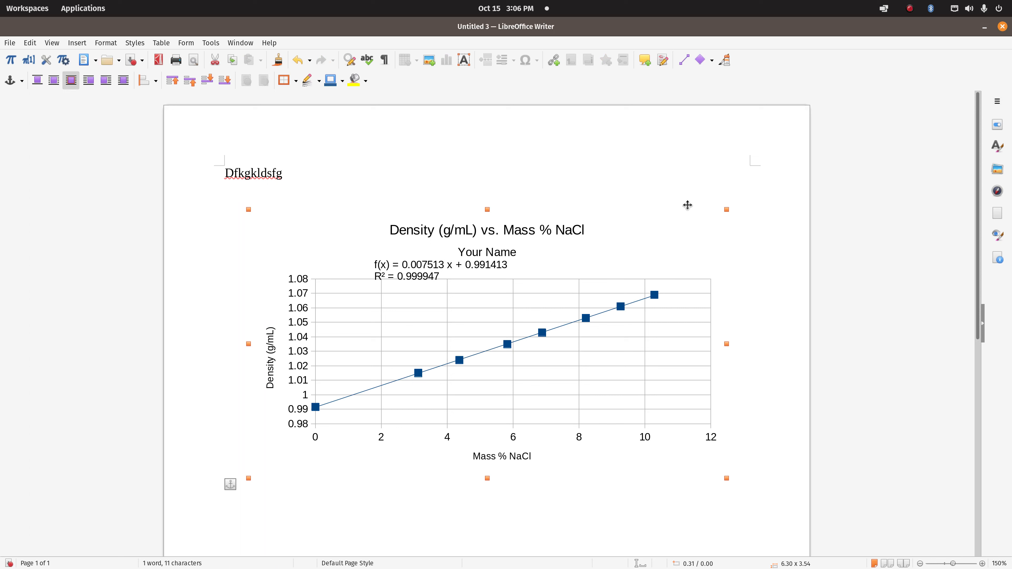